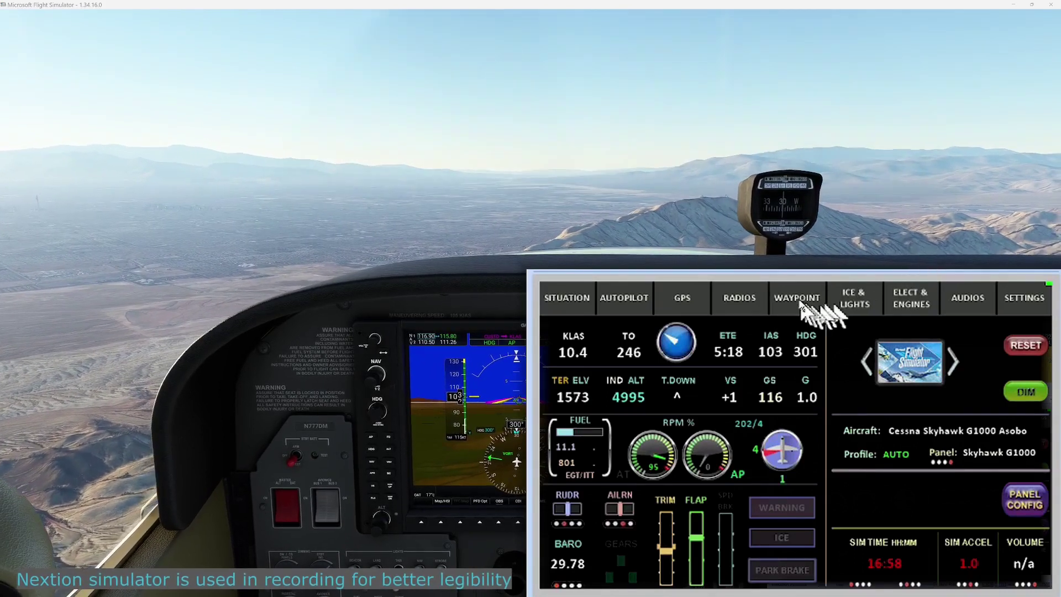
On the WAYPOINT page, replace waypoint 2's KPSP with KLAS to show Harry Reid International.
{"action": "left_click", "coordinate": [895, 359]}
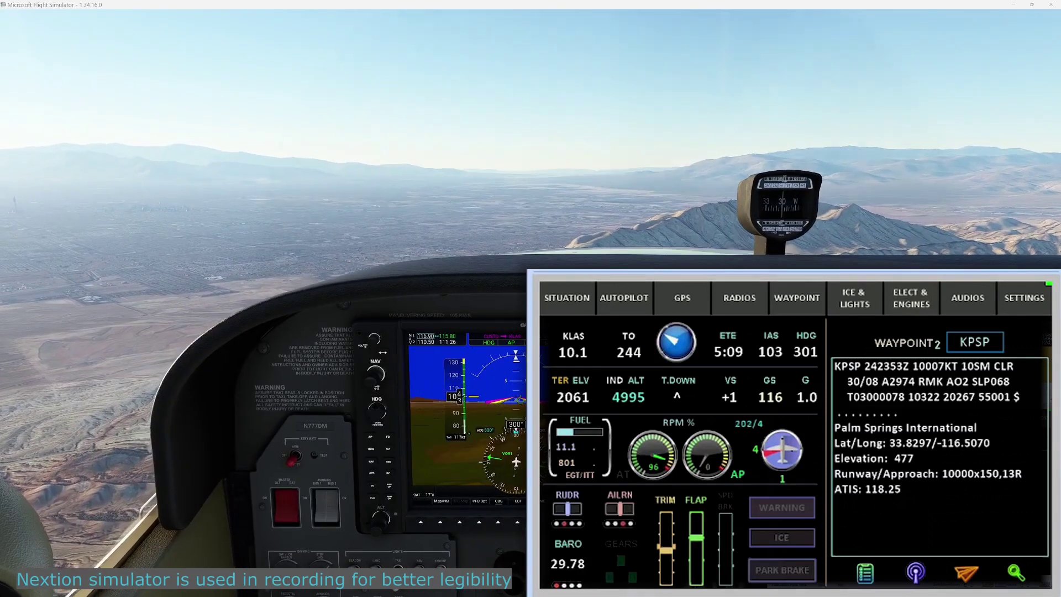
{"action": "left_click", "coordinate": [975, 342]}
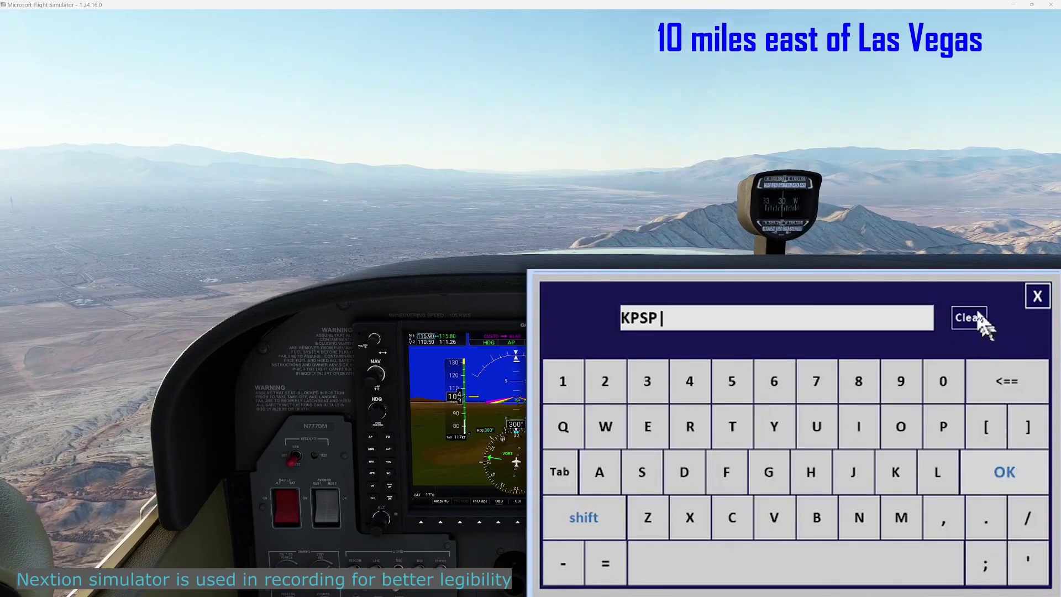
{"action": "left_click", "coordinate": [970, 317]}
{"action": "left_click", "coordinate": [895, 472]}
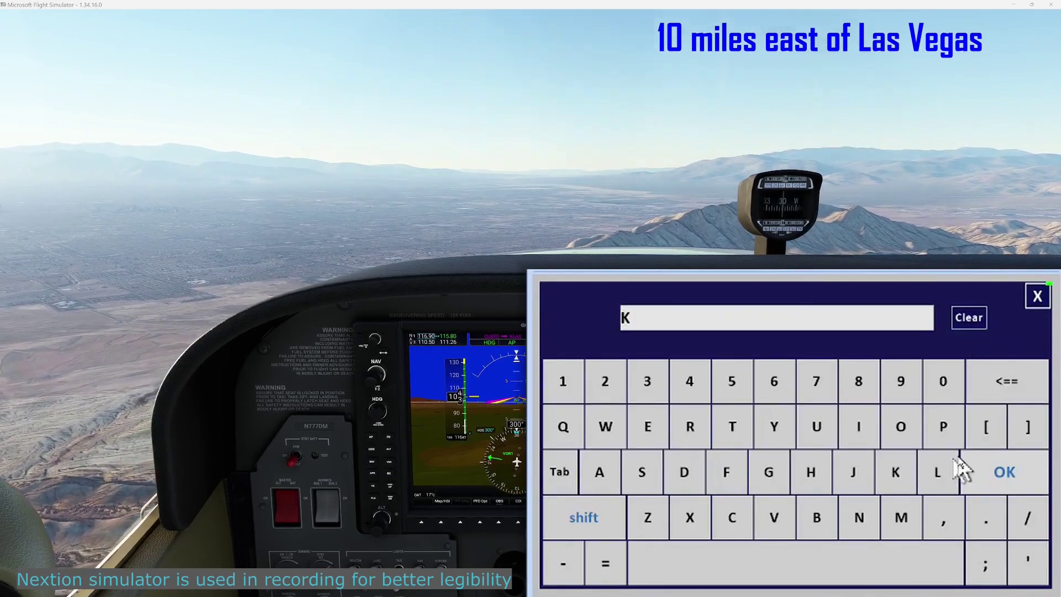
{"action": "left_click", "coordinate": [939, 472]}
{"action": "left_click", "coordinate": [601, 473]}
{"action": "left_click", "coordinate": [642, 471]}
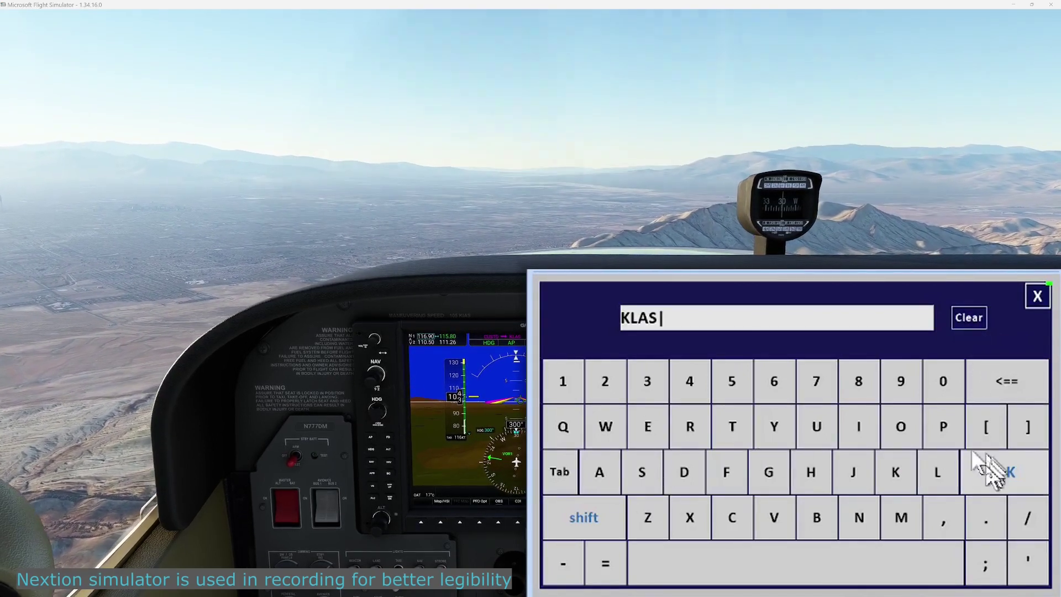
{"action": "left_click", "coordinate": [1004, 471]}
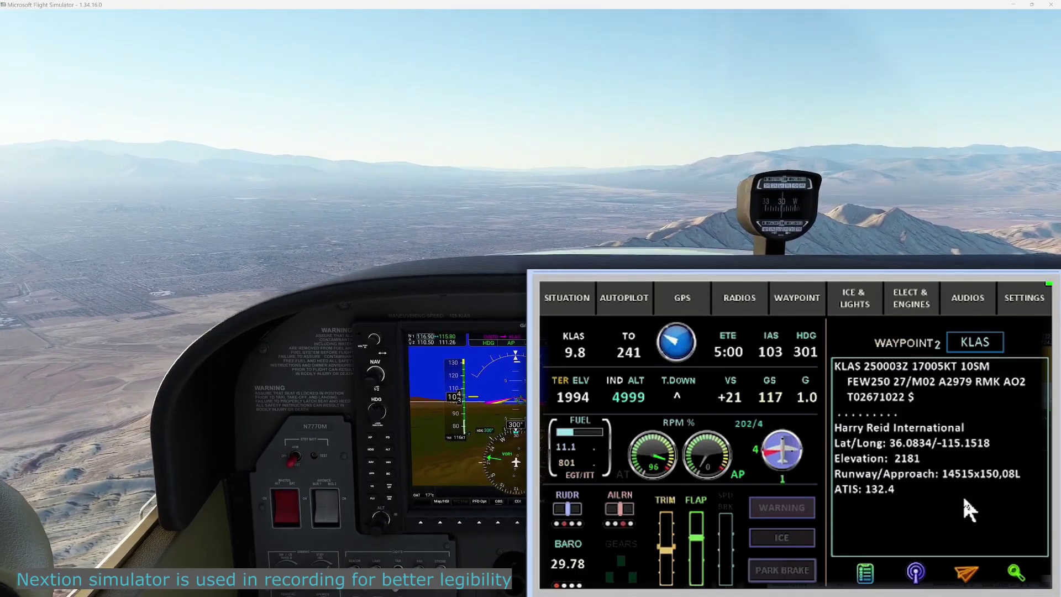
{"action": "left_click", "coordinate": [976, 571]}
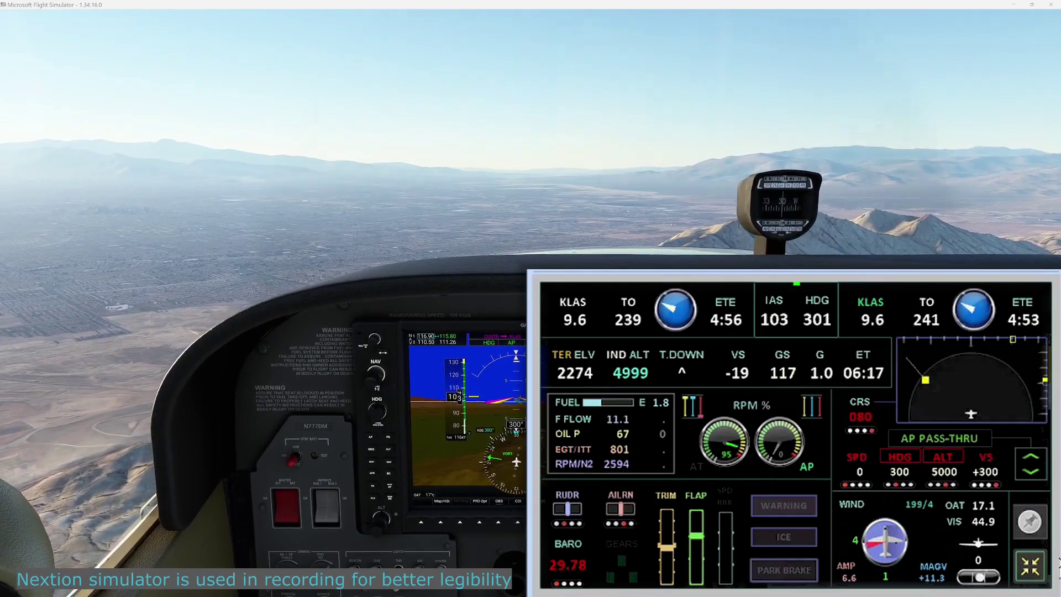
{"action": "left_click", "coordinate": [1031, 569]}
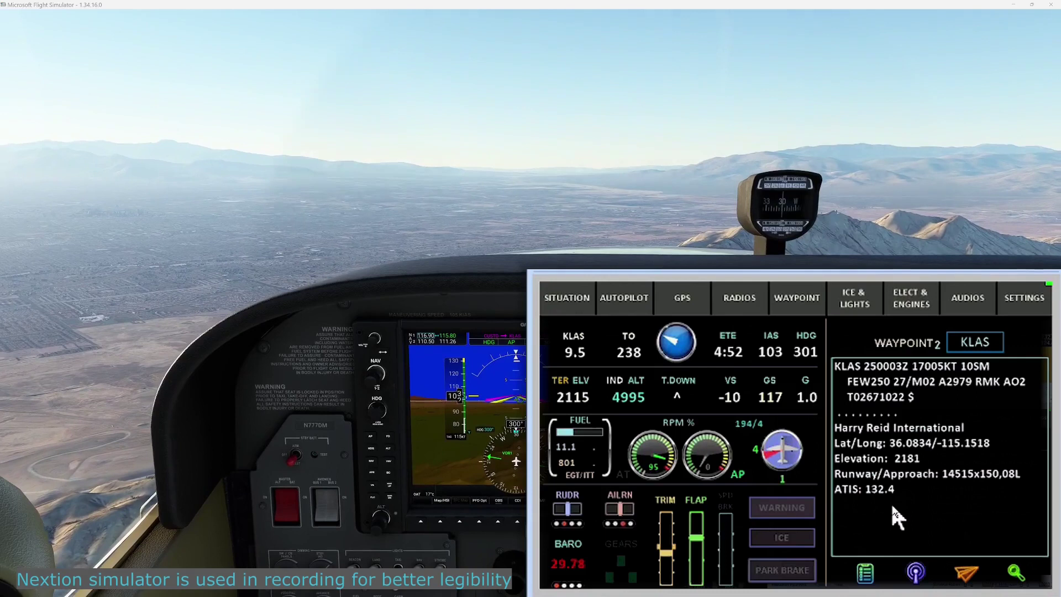
{"action": "left_click", "coordinate": [917, 575]}
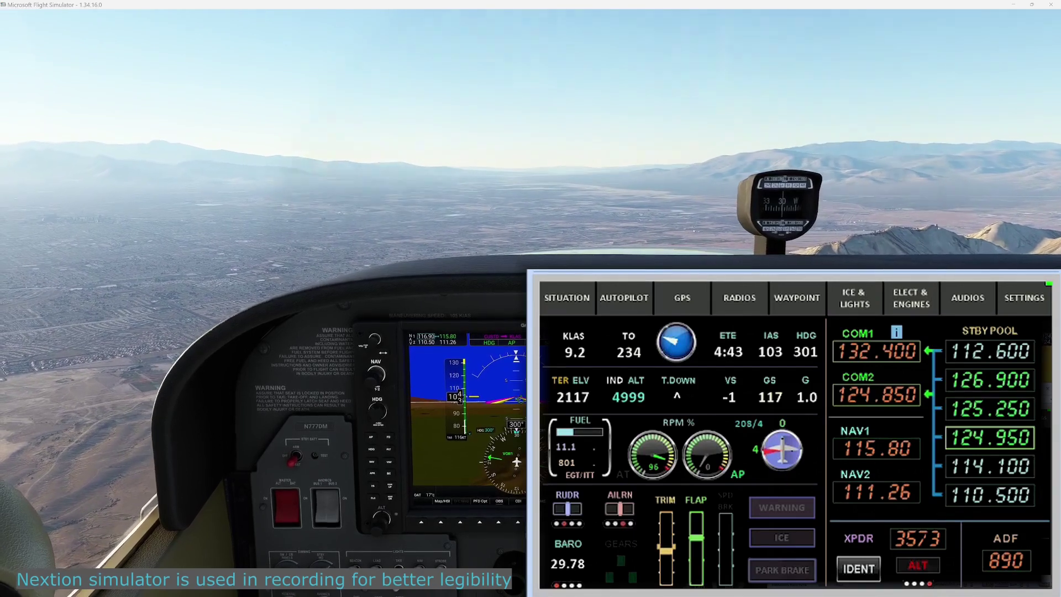
{"action": "left_click", "coordinate": [967, 299]}
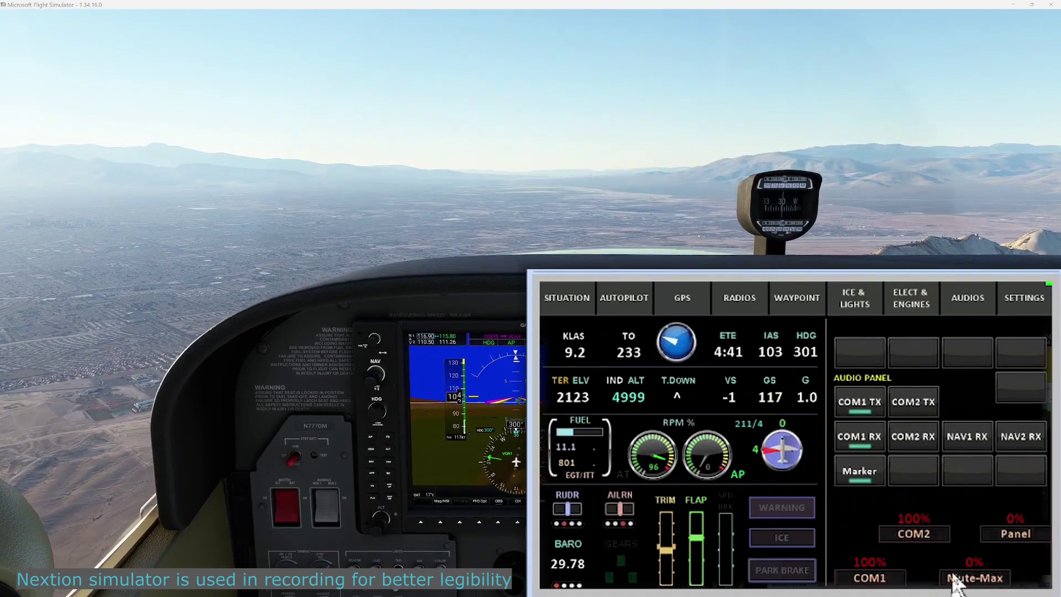
{"action": "left_click", "coordinate": [800, 303]}
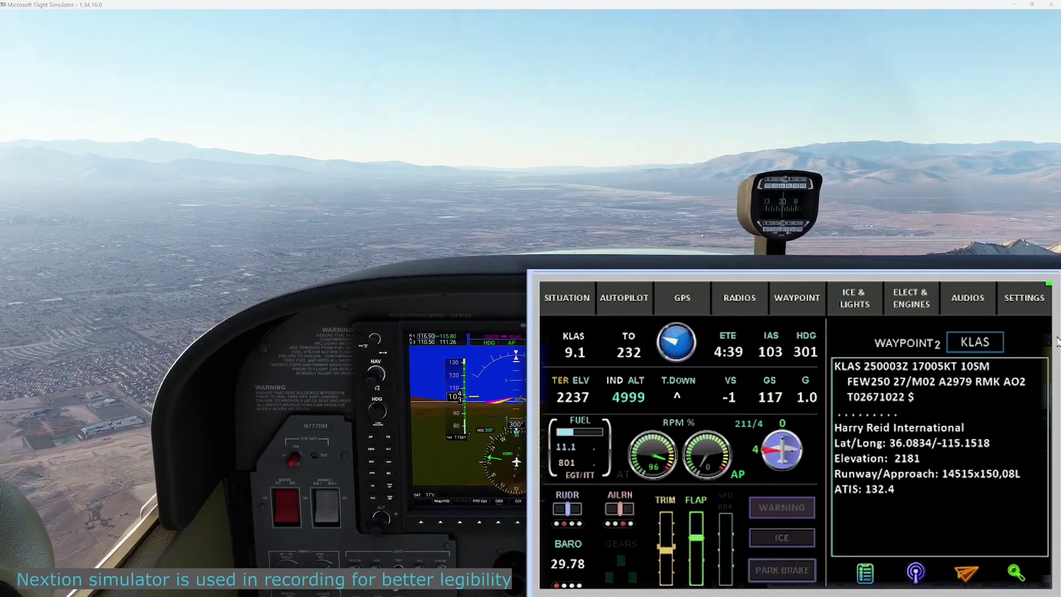
Replace the KLAS waypoint identifier with the LAS VOR code.
{"action": "left_click", "coordinate": [974, 342]}
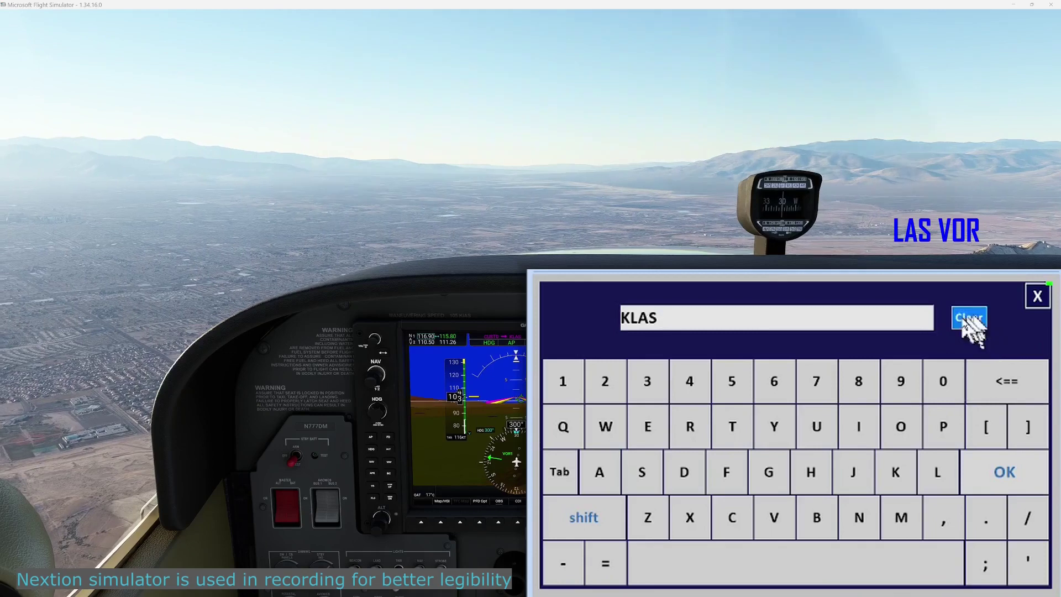
{"action": "left_click", "coordinate": [969, 318]}
{"action": "left_click", "coordinate": [937, 472]}
{"action": "left_click", "coordinate": [600, 474]}
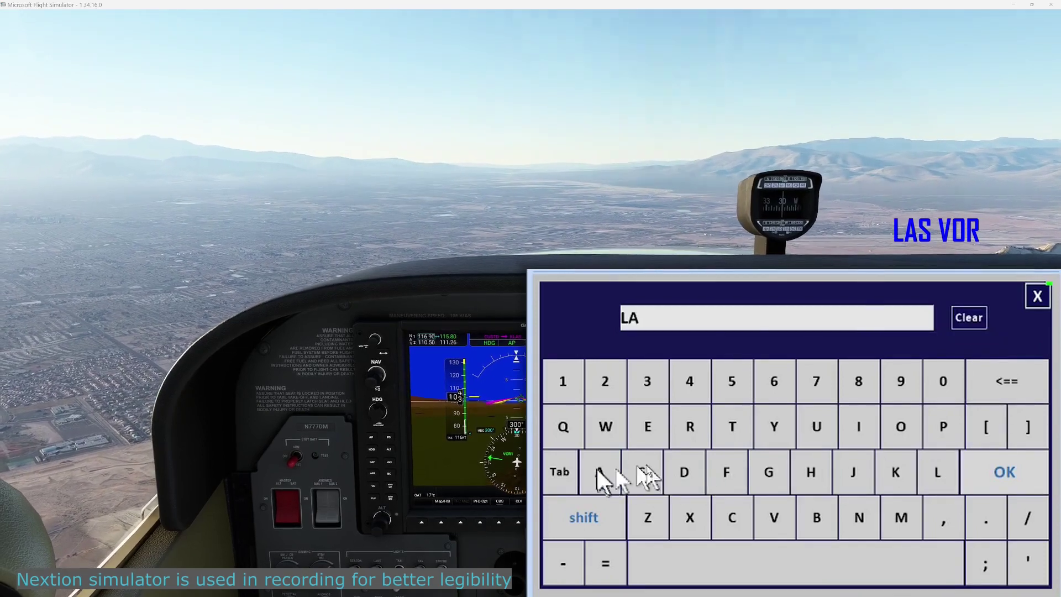
{"action": "left_click", "coordinate": [642, 473]}
{"action": "left_click", "coordinate": [975, 478]}
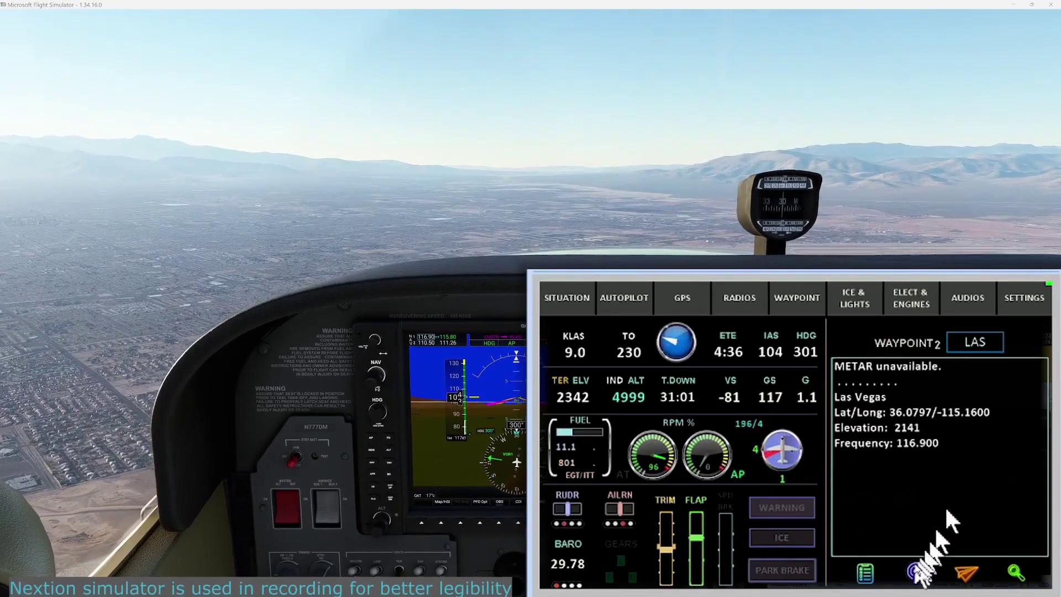
Send the LAS frequency to standby, swap 116.900 into NAV1, and cycle the distance readout sources.
{"action": "left_click", "coordinate": [965, 573]}
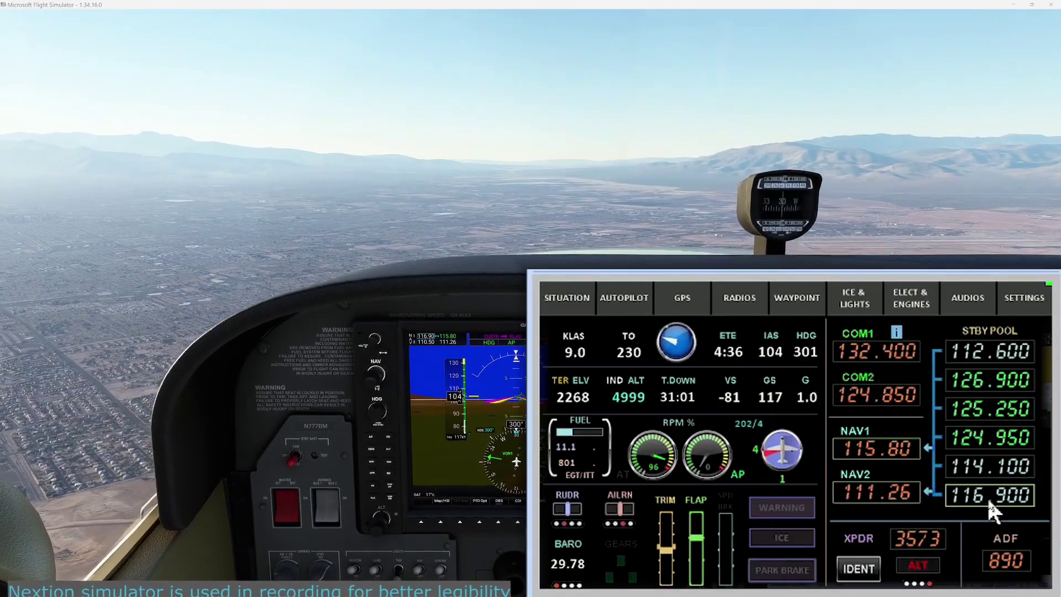
{"action": "left_click_drag", "start_coordinate": [917, 459], "coordinate": [879, 449]}
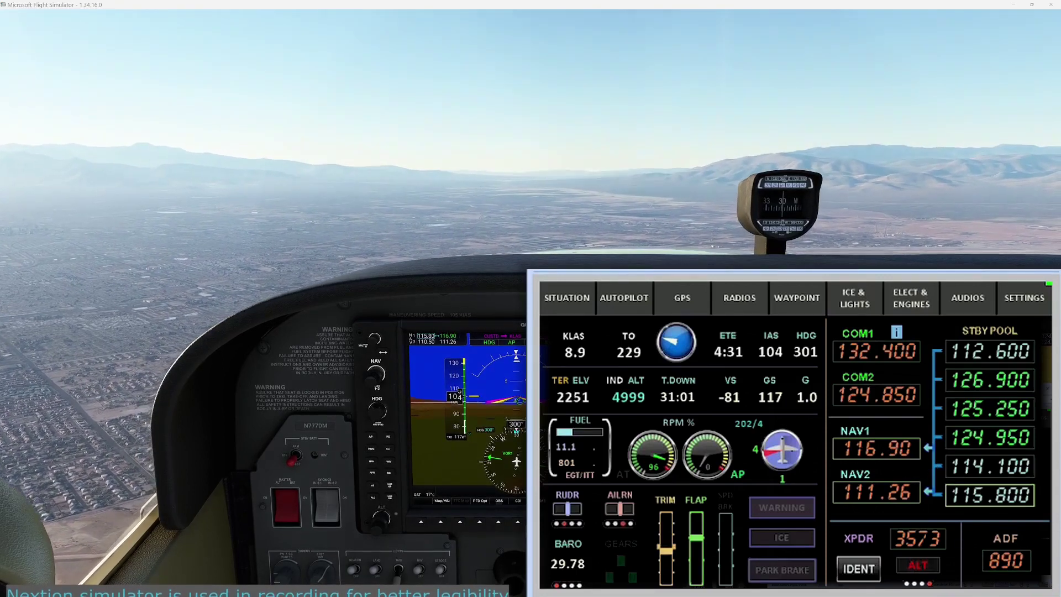
{"action": "left_click", "coordinate": [577, 348]}
{"action": "left_click", "coordinate": [577, 350]}
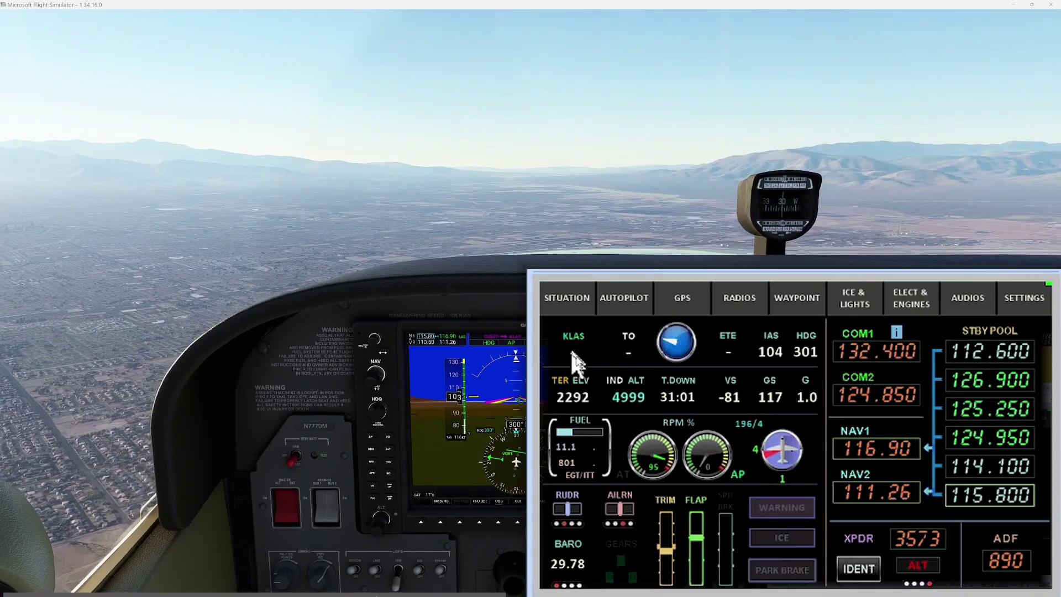
{"action": "left_click", "coordinate": [583, 363]}
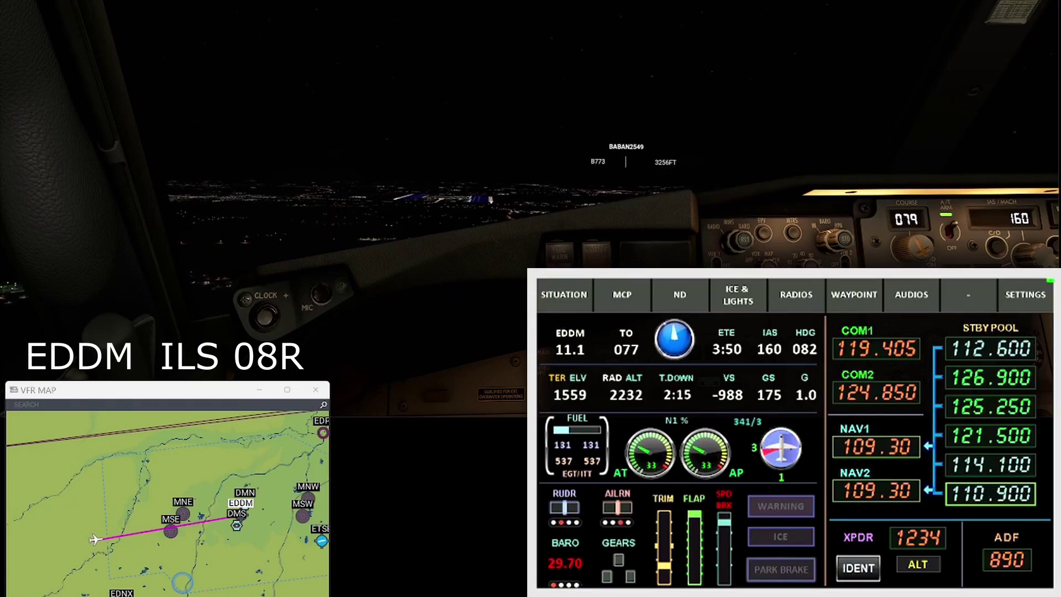
Expand the Situation page full-size, shrink it back, and show the MCP page.
{"action": "left_click", "coordinate": [563, 295]}
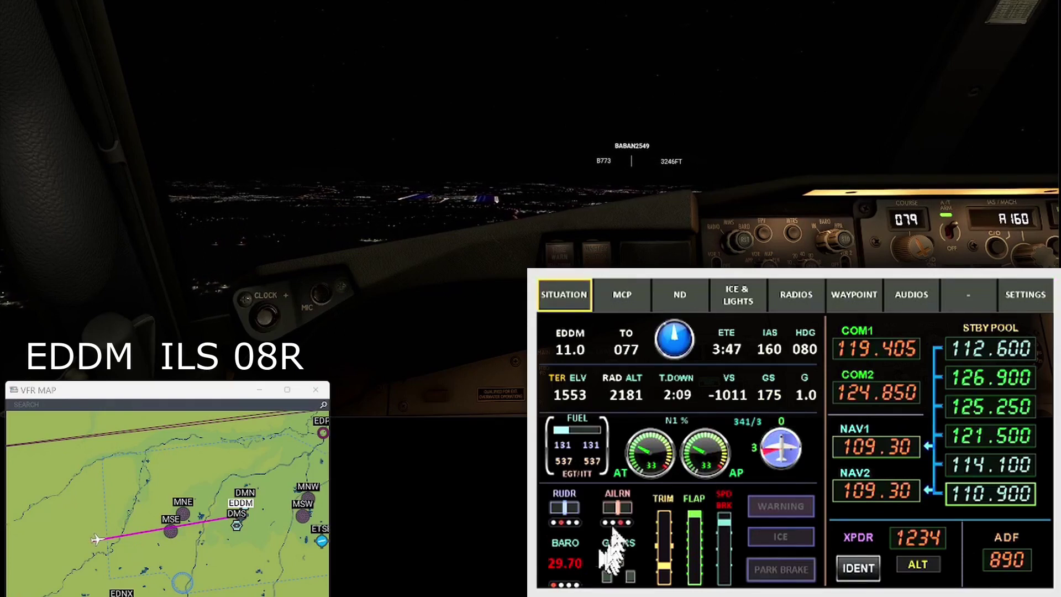
{"action": "left_click", "coordinate": [589, 298]}
{"action": "left_click", "coordinate": [565, 297]}
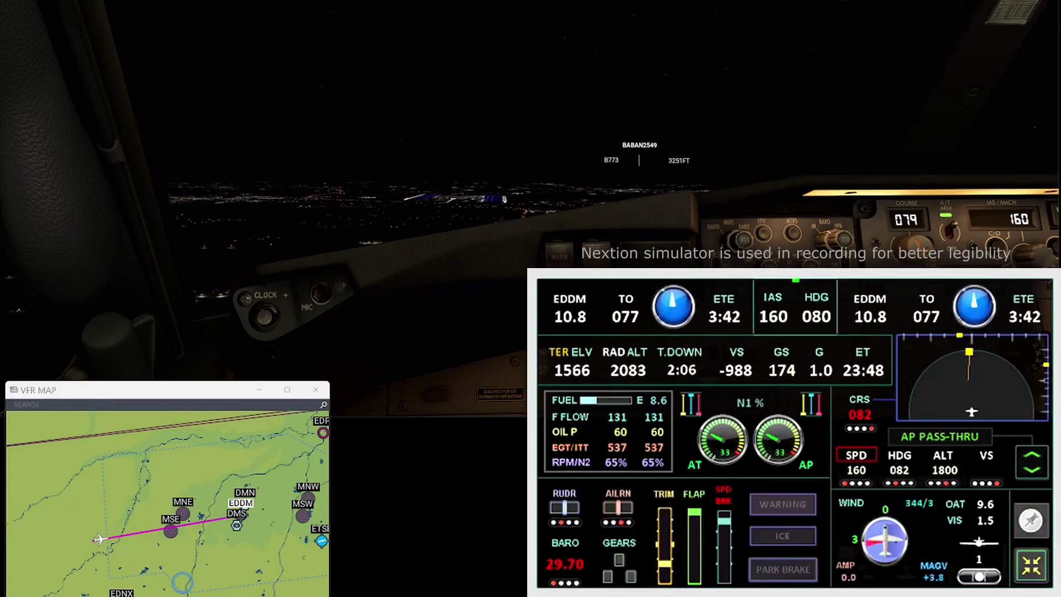
{"action": "left_click", "coordinate": [1041, 572]}
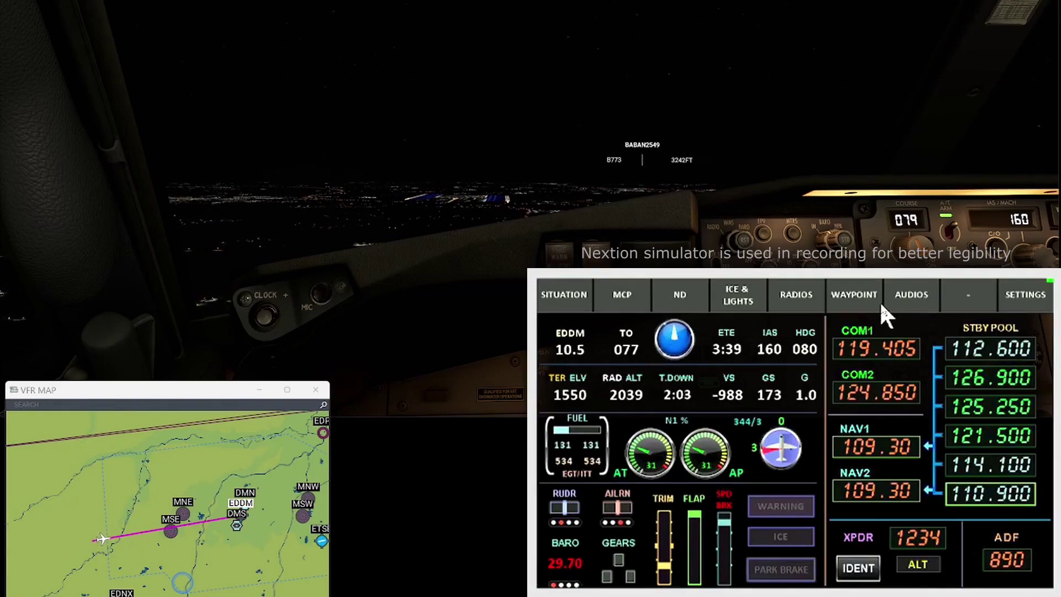
{"action": "left_click", "coordinate": [623, 298]}
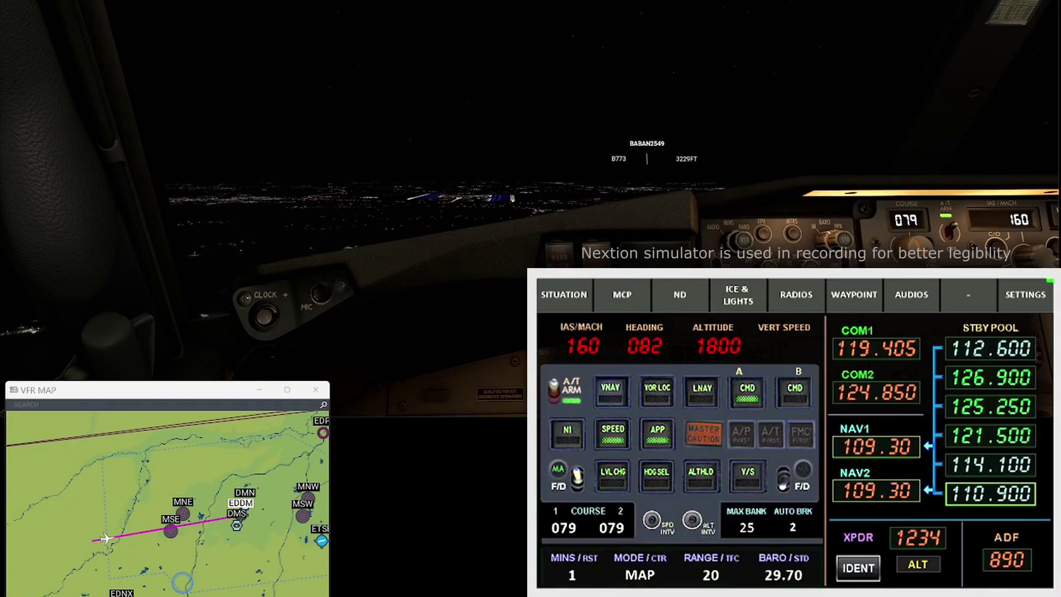
{"action": "left_click", "coordinate": [564, 296]}
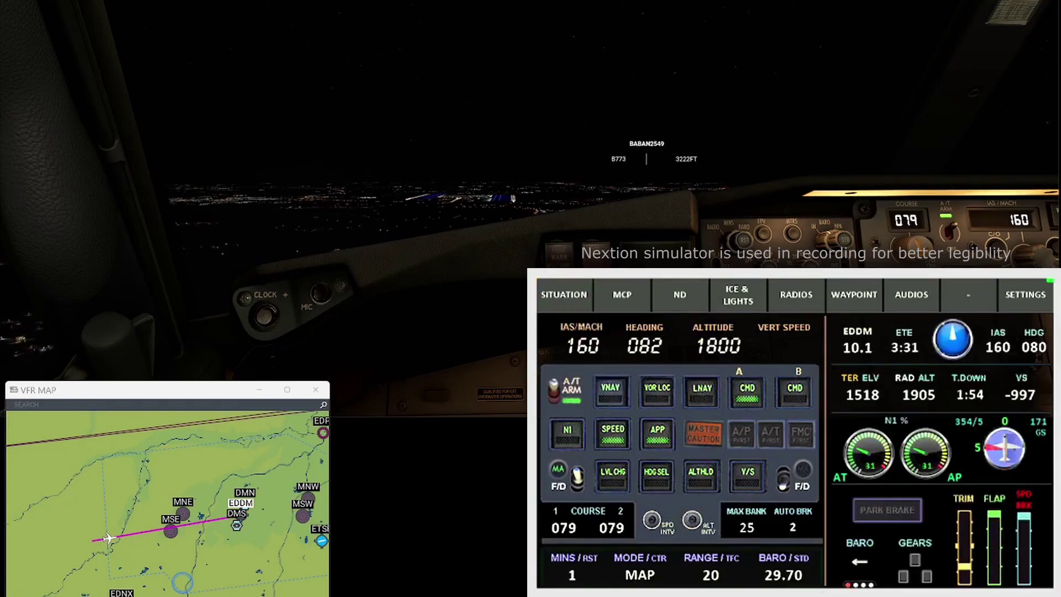
Long-touch SITUATION to open the full-panel situation page reading 8.7 to EDDM.
{"action": "left_click", "coordinate": [571, 309]}
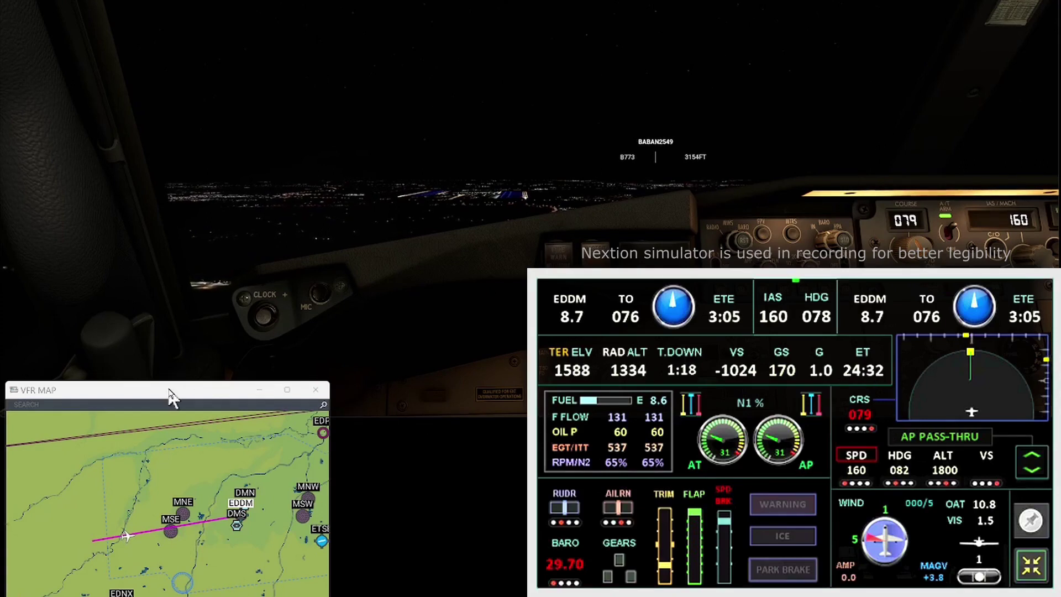
Move the VFR map window to the top left and slew the aircraft forward.
{"action": "left_click_drag", "start_coordinate": [169, 391], "coordinate": [177, 164]}
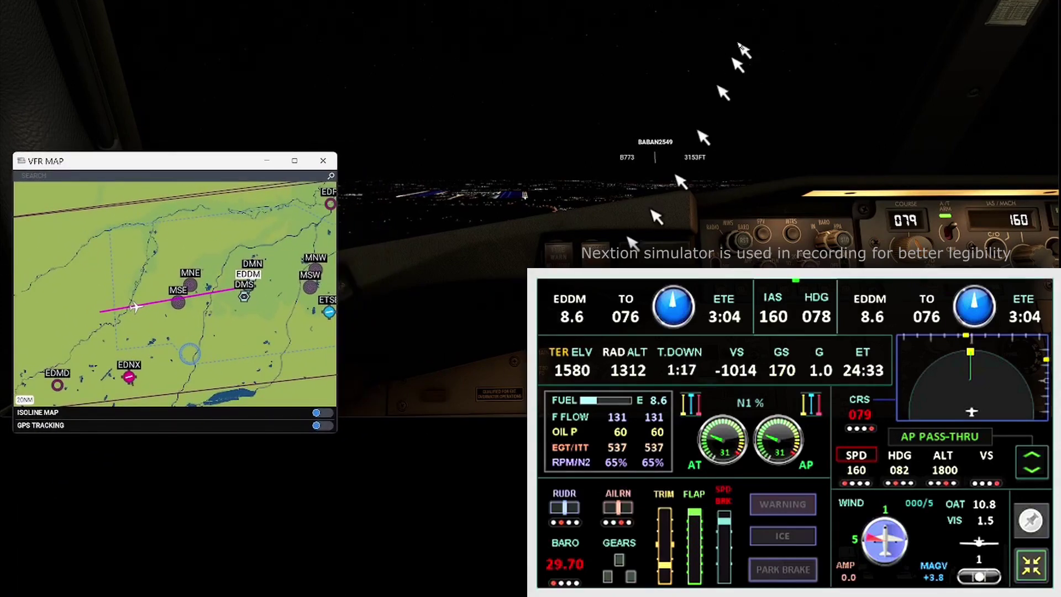
{"action": "key", "text": "y"}
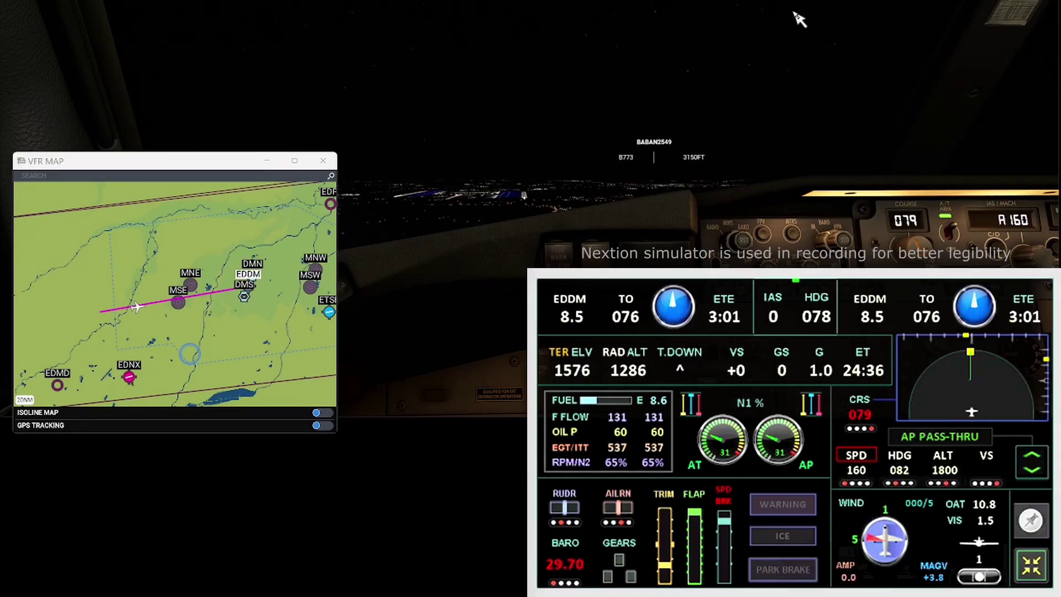
{"action": "key", "text": "Up"}
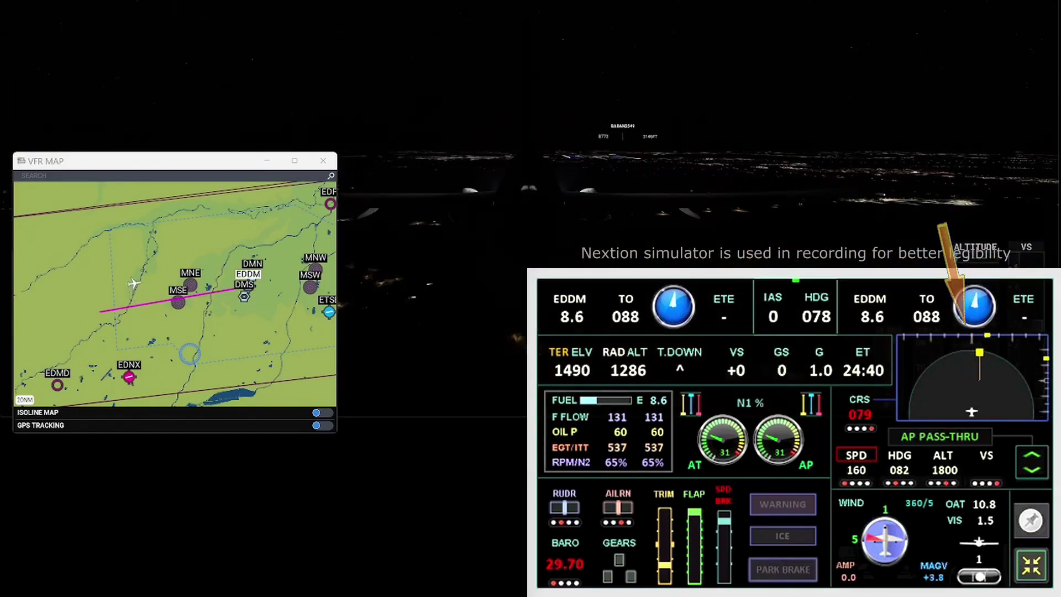
{"action": "key", "text": "Up"}
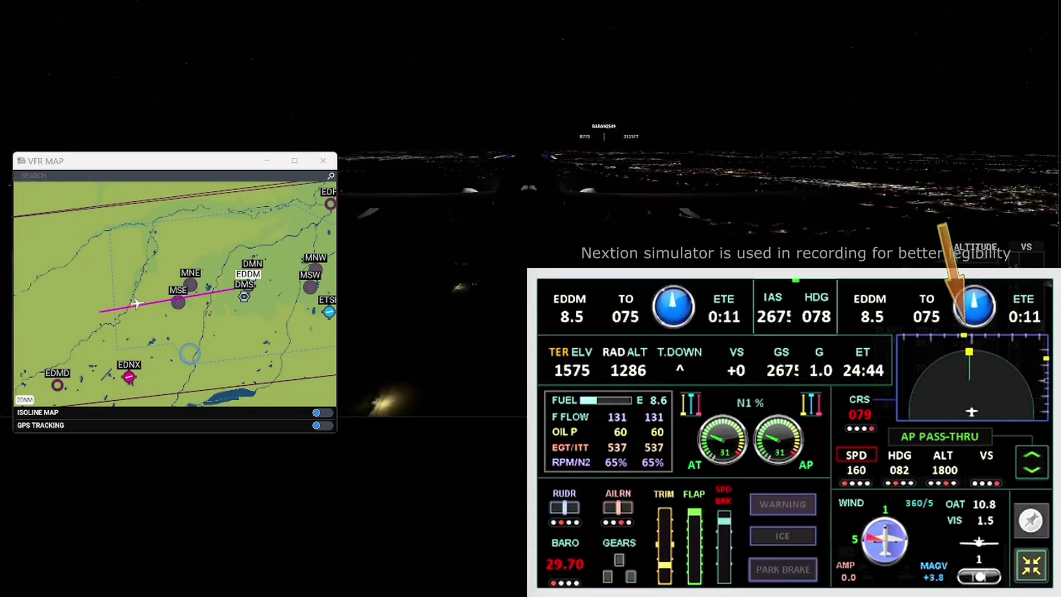
{"action": "key", "text": "Down"}
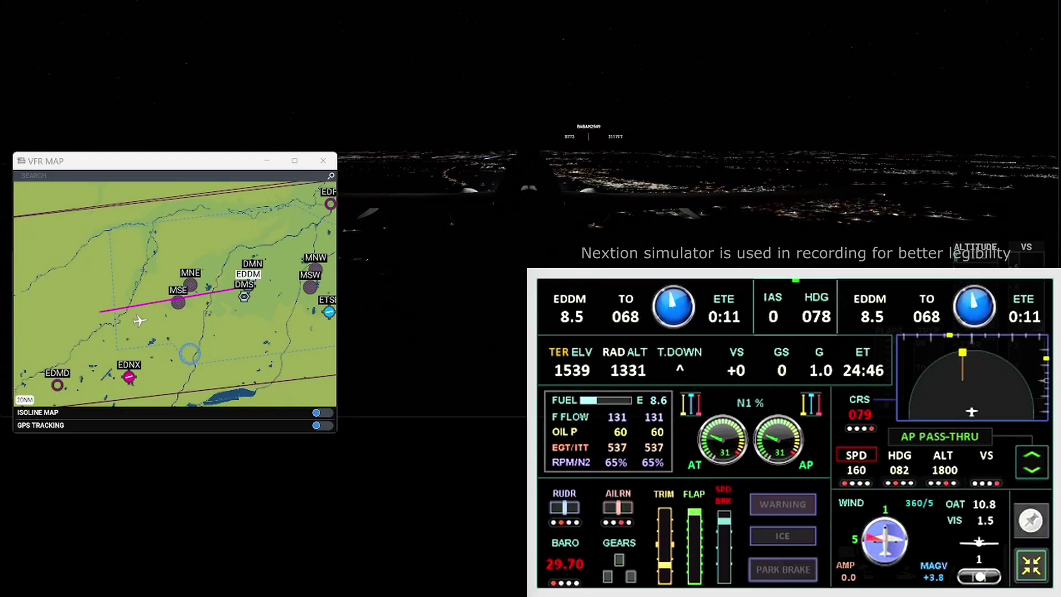
Slew the aircraft up and down, settling near 4384 ft indicated altitude.
{"action": "key", "text": "q"}
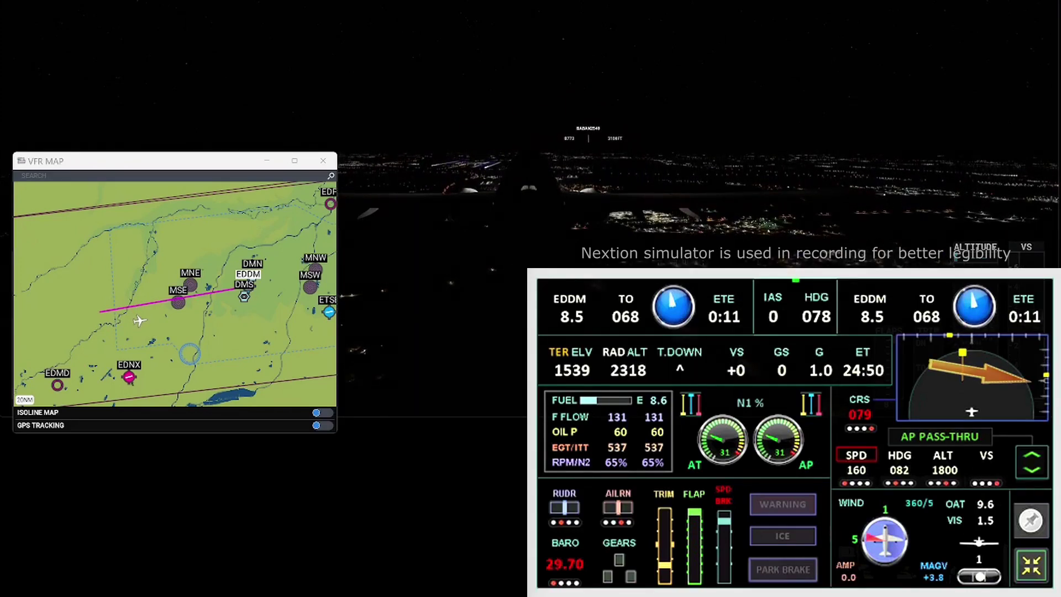
{"action": "key", "text": "a"}
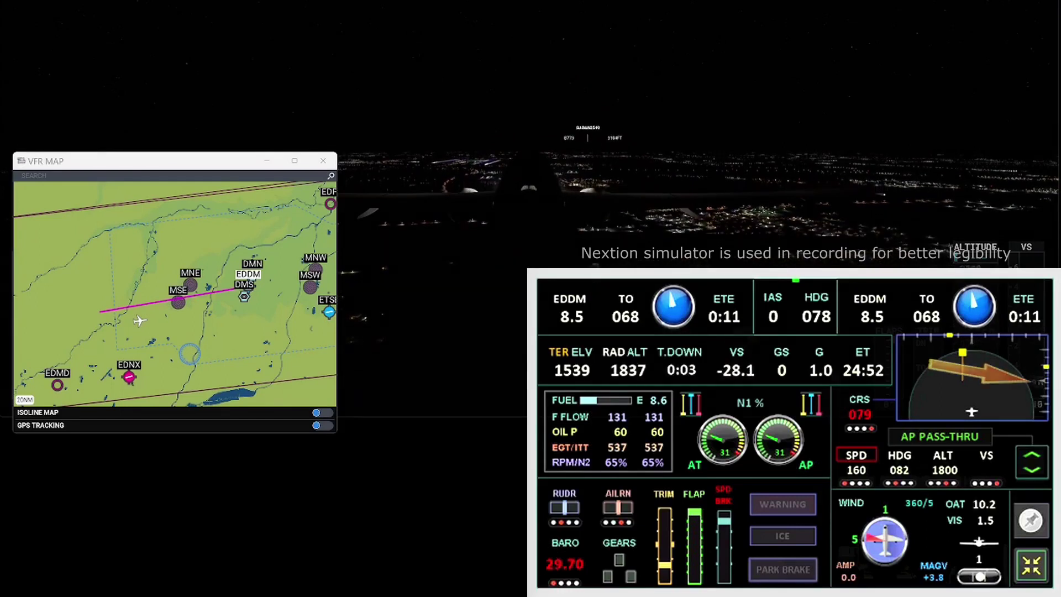
{"action": "key", "text": "q"}
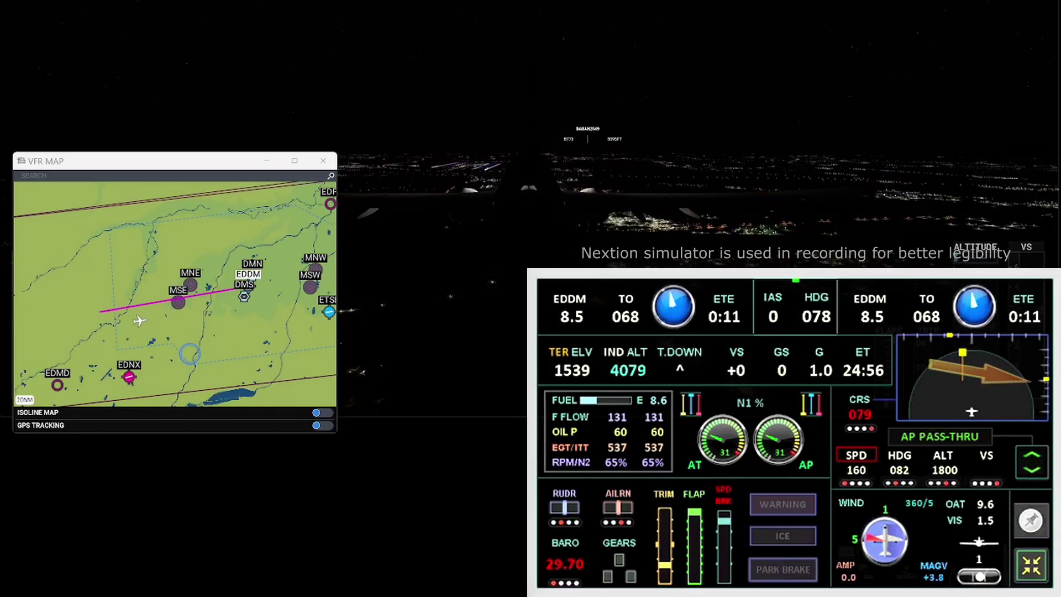
{"action": "key", "text": "q"}
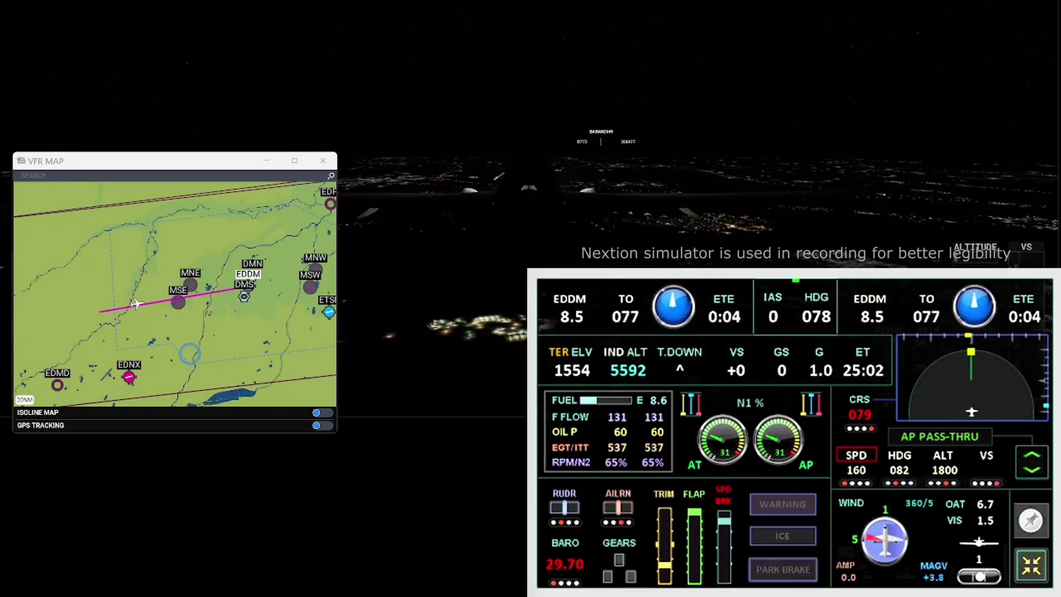
{"action": "key", "text": "a"}
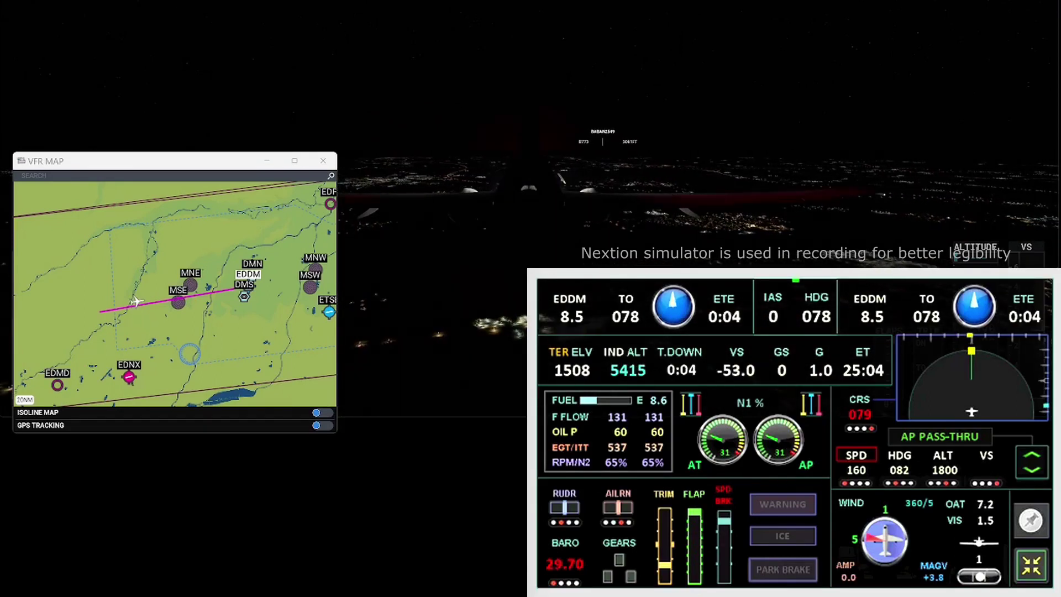
{"action": "key", "text": "a"}
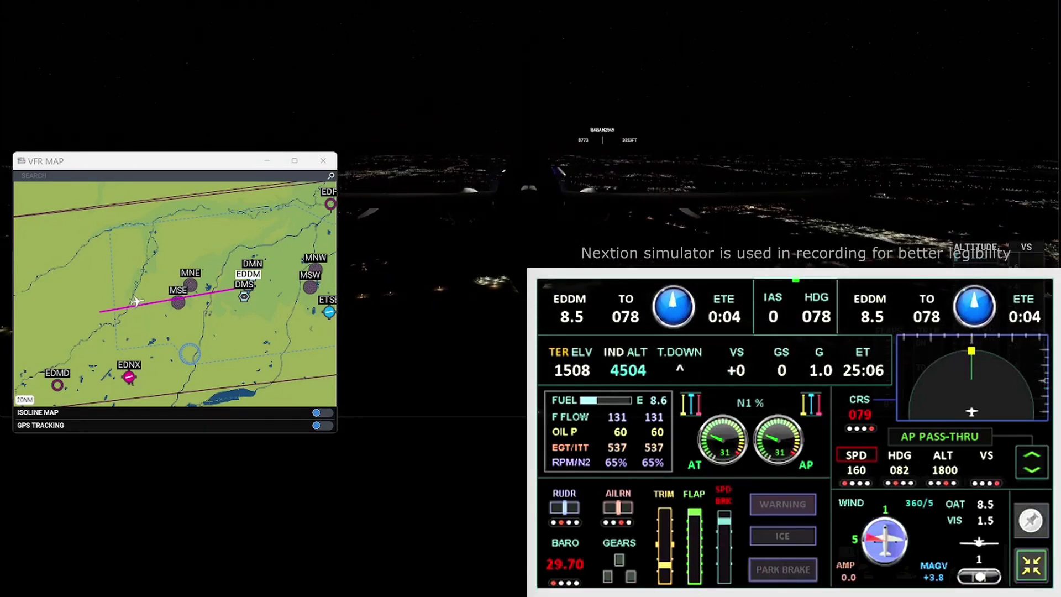
{"action": "key", "text": "a"}
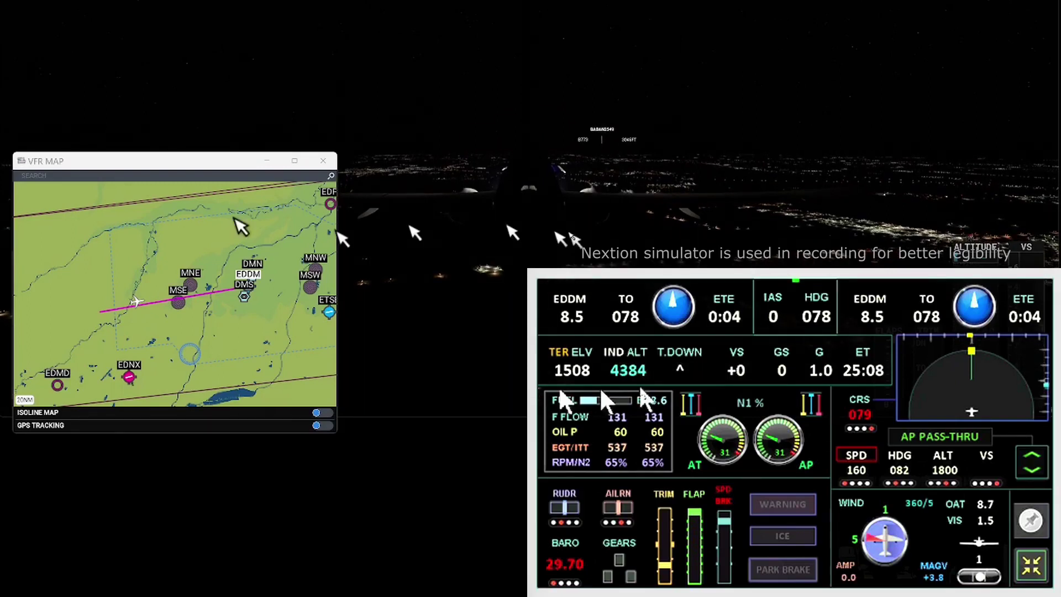
Switch the TER ELV readout on the situation page to WP ELV.
{"action": "left_click", "coordinate": [576, 368]}
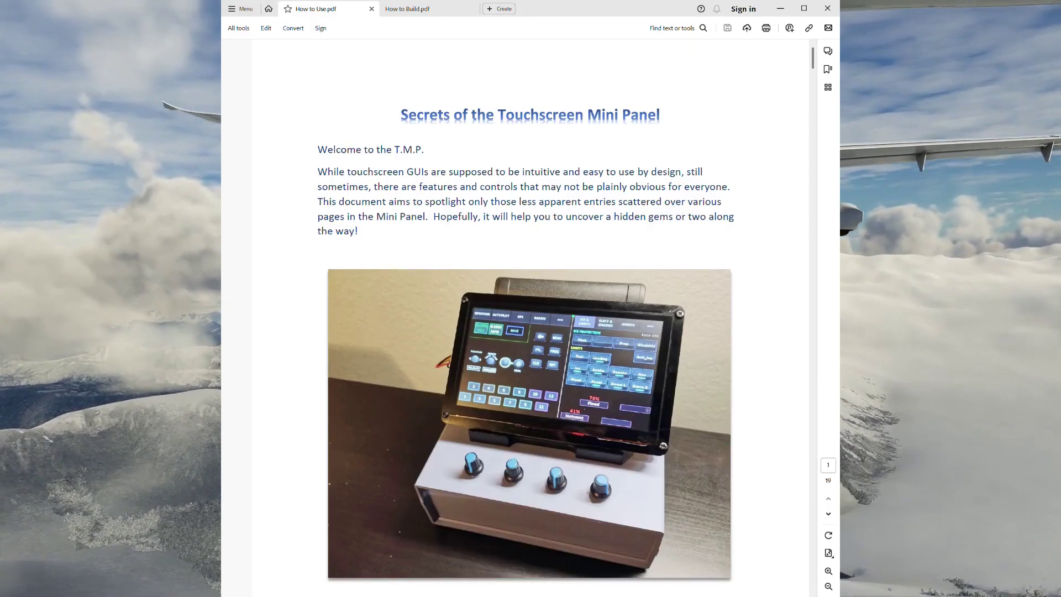
Scroll How to Use.pdf to its SITUATION page section, then switch to How to Build.pdf.
{"action": "scroll", "coordinate": [530, 309], "scroll_direction": "down", "scroll_amount": 3}
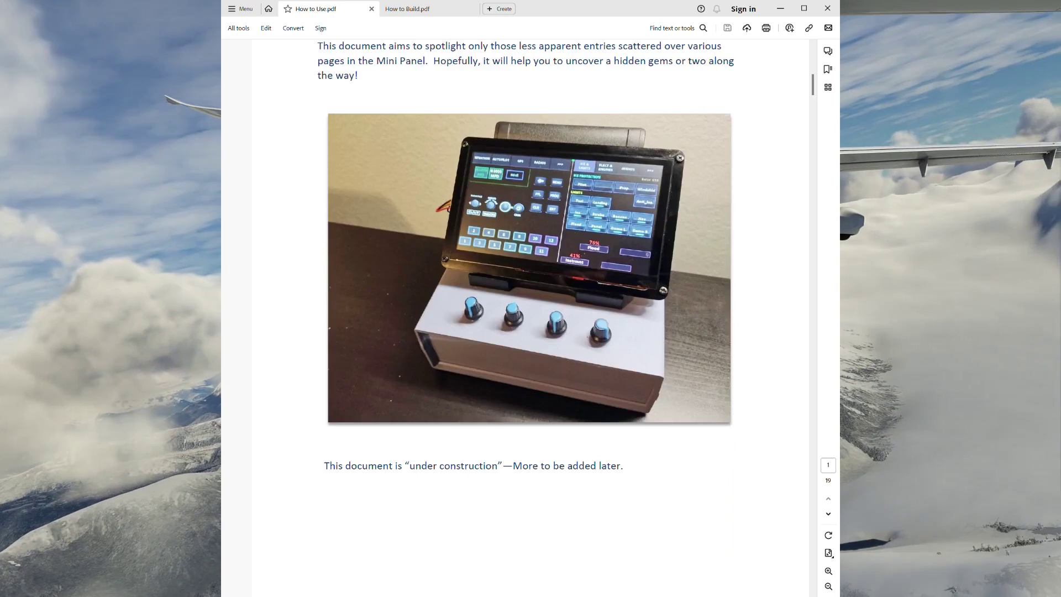
{"action": "scroll", "coordinate": [530, 309], "scroll_direction": "down", "scroll_amount": 10}
{"action": "scroll", "coordinate": [530, 309], "scroll_direction": "down", "scroll_amount": 3}
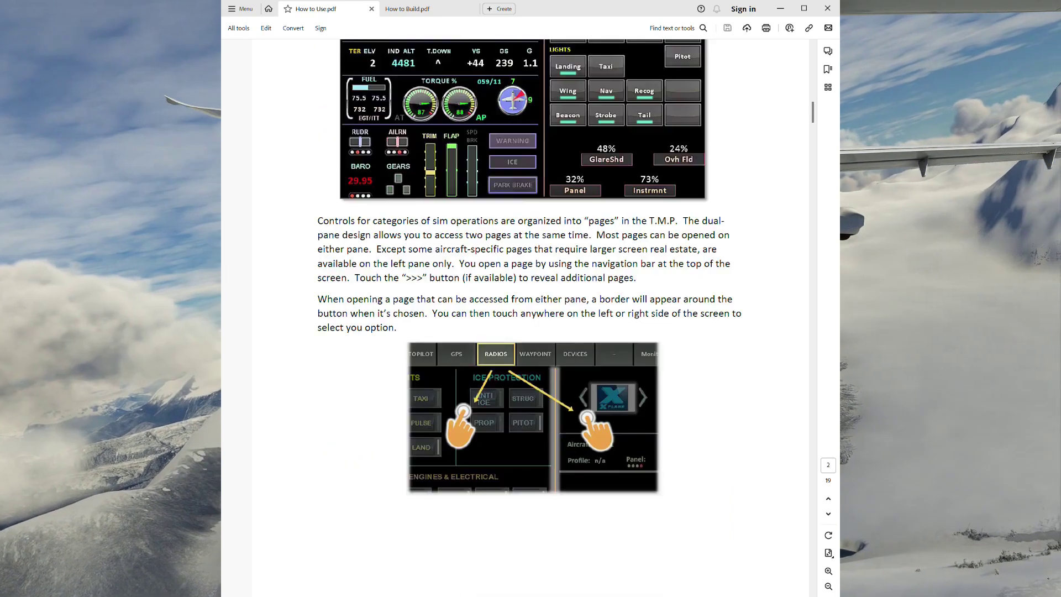
{"action": "scroll", "coordinate": [530, 309], "scroll_direction": "down", "scroll_amount": 3}
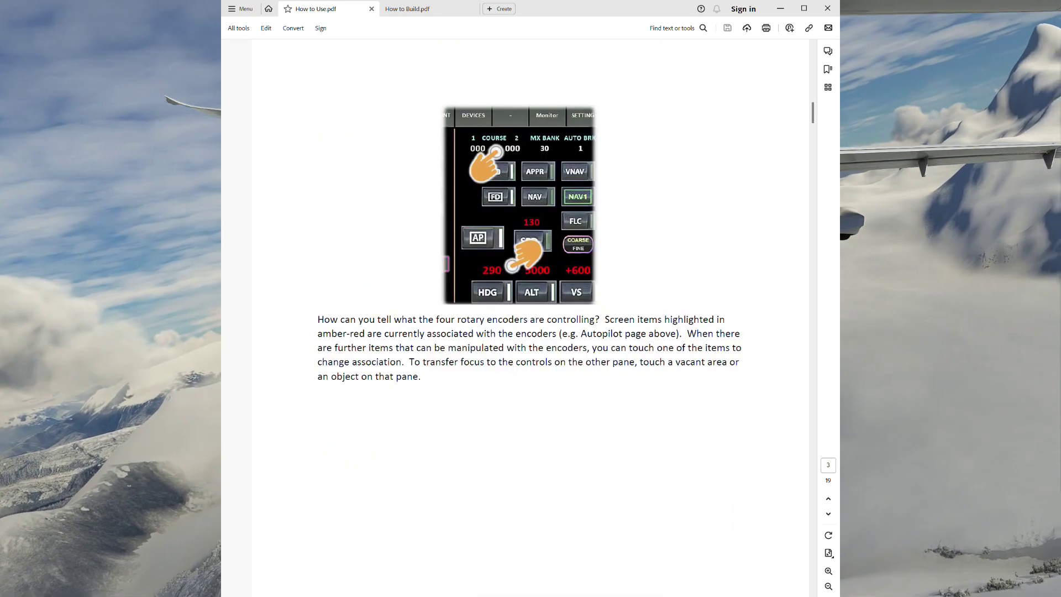
{"action": "scroll", "coordinate": [531, 309], "scroll_direction": "down", "scroll_amount": 6}
{"action": "scroll", "coordinate": [530, 309], "scroll_direction": "down", "scroll_amount": 3}
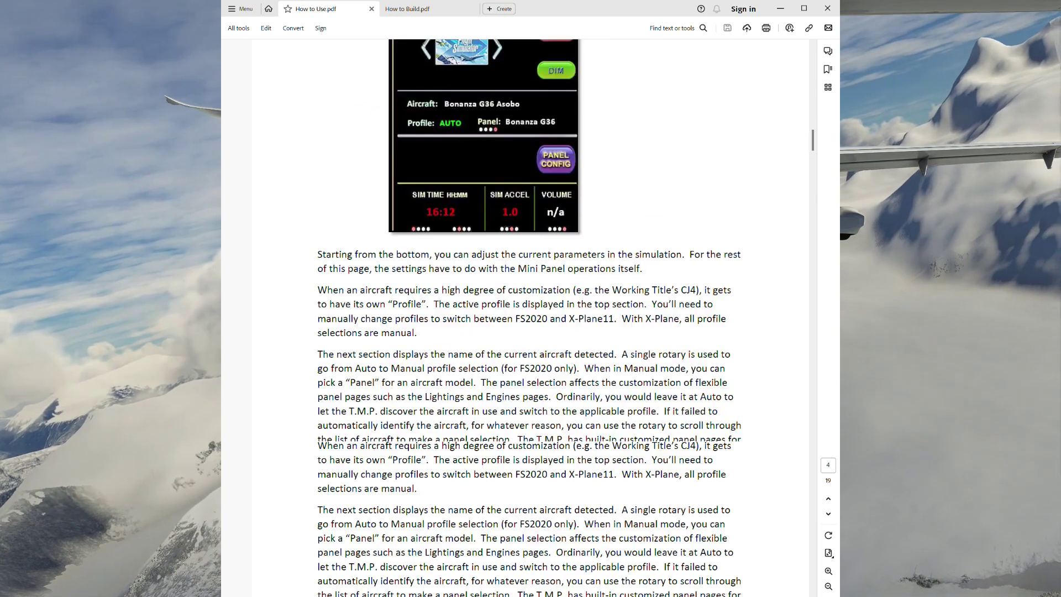
{"action": "scroll", "coordinate": [530, 310], "scroll_direction": "down", "scroll_amount": 5}
{"action": "scroll", "coordinate": [360, 416], "scroll_direction": "down", "scroll_amount": 10}
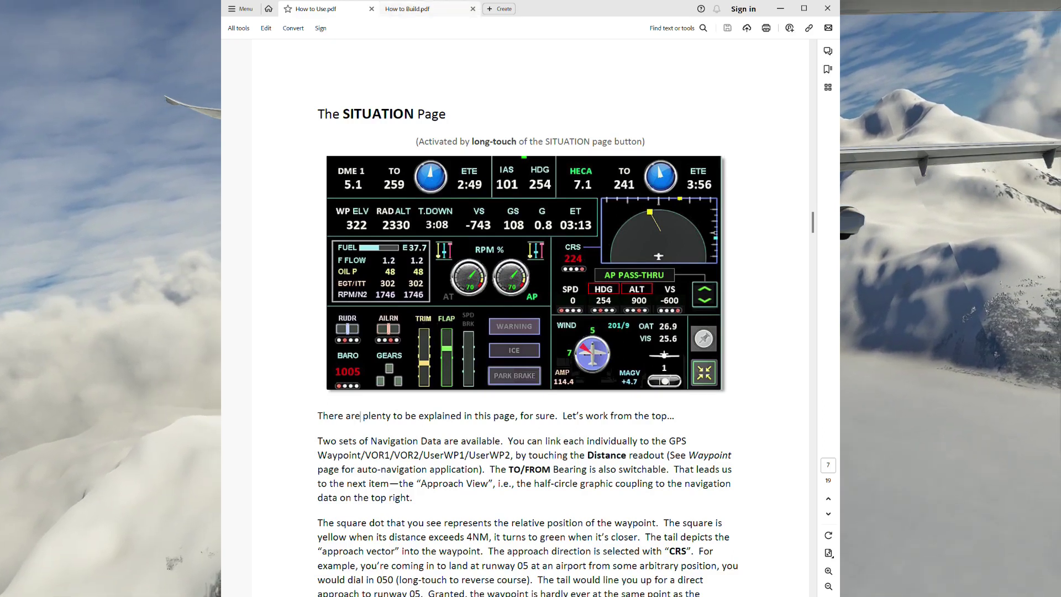
{"action": "key", "text": "ctrl+Tab"}
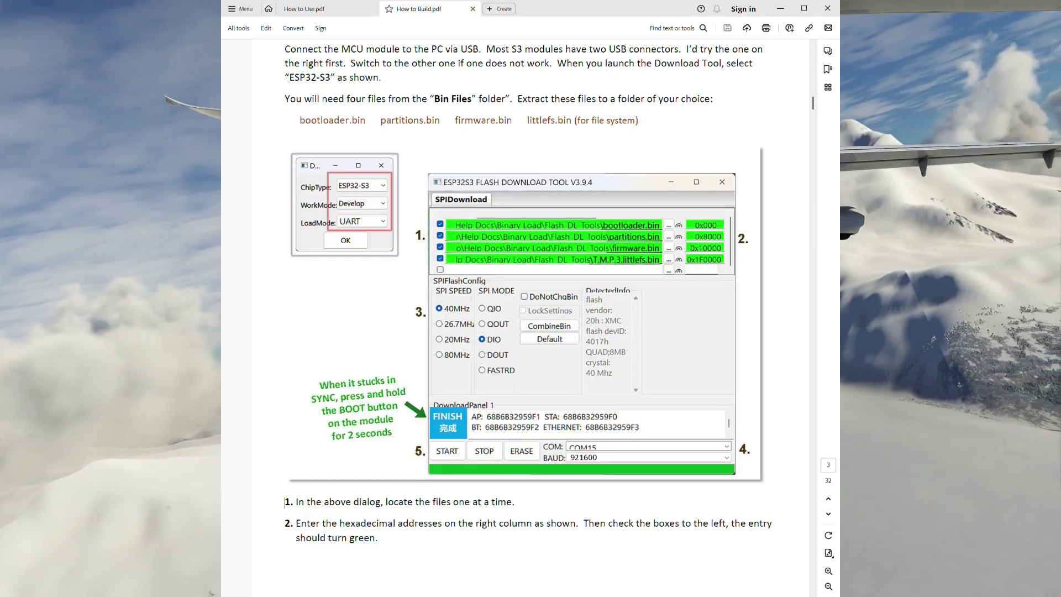